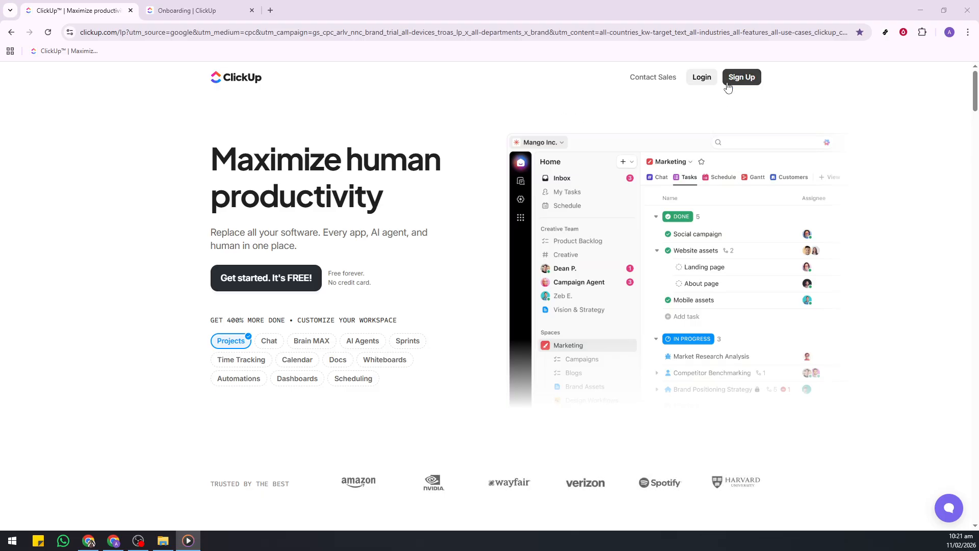
Start signing up and, in the workspace onboarding, choose Personal as the purpose and Personal Use as what to manage.
{"action": "left_click", "coordinate": [736, 84]}
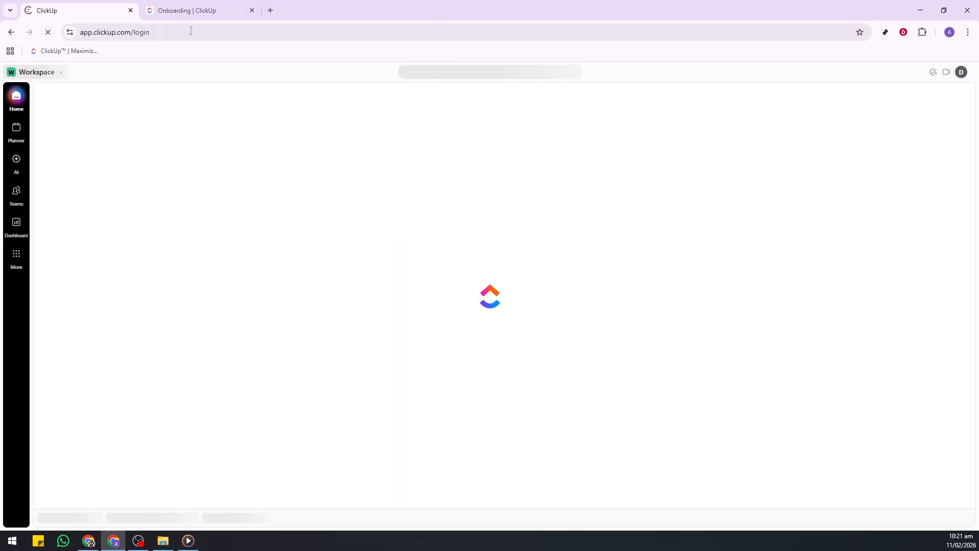
{"action": "left_click", "coordinate": [184, 15]}
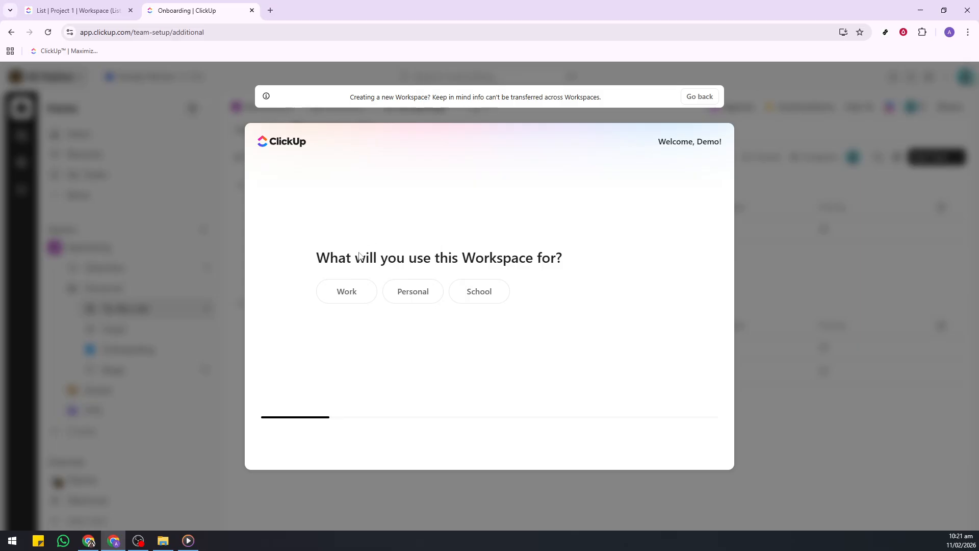
{"action": "left_click", "coordinate": [428, 293]}
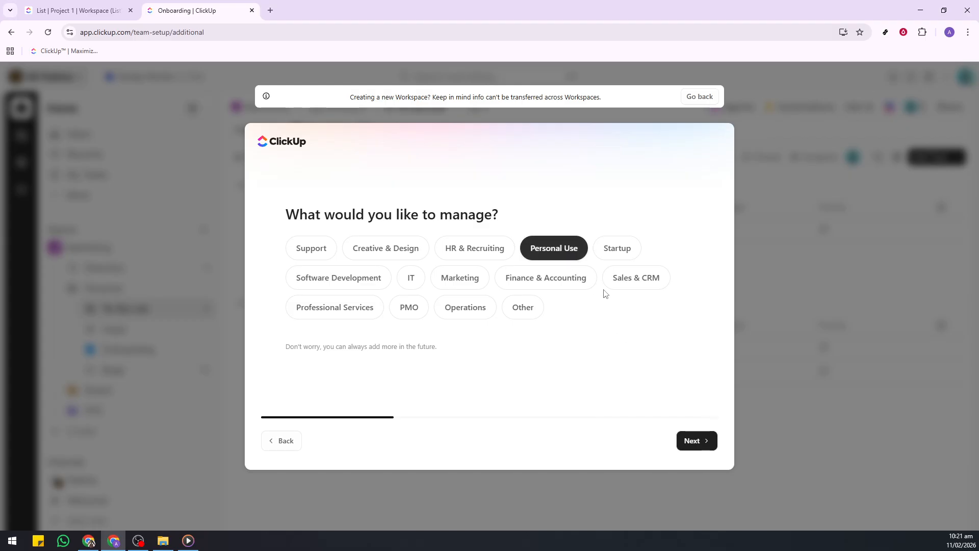
{"action": "left_click", "coordinate": [699, 441]}
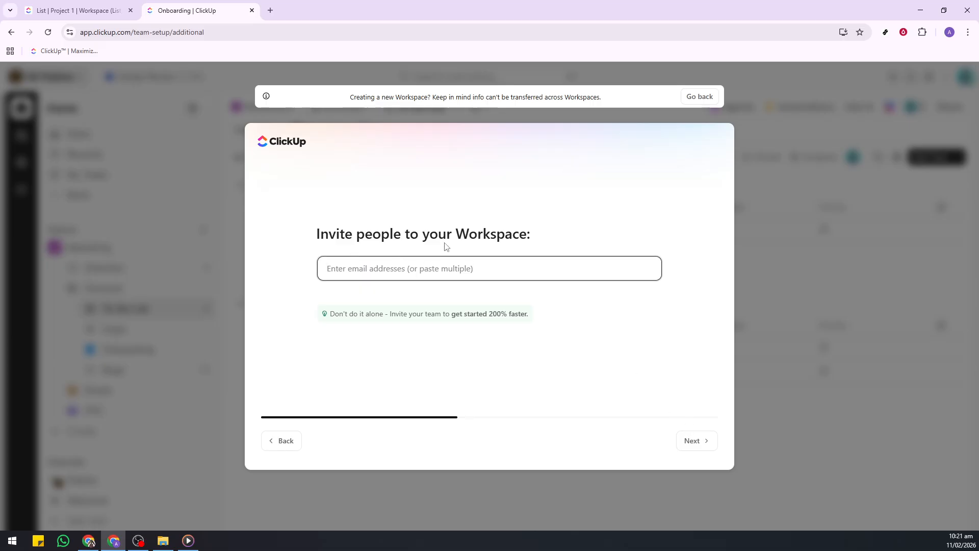
Skip inviting people to the workspace and continue past the tools question without selecting any.
{"action": "left_click", "coordinate": [694, 447]}
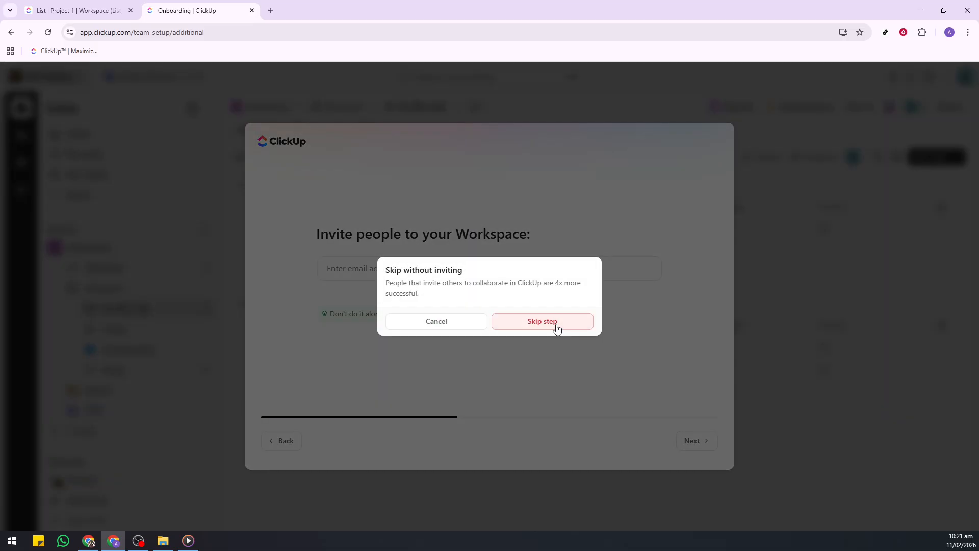
{"action": "left_click", "coordinate": [557, 328]}
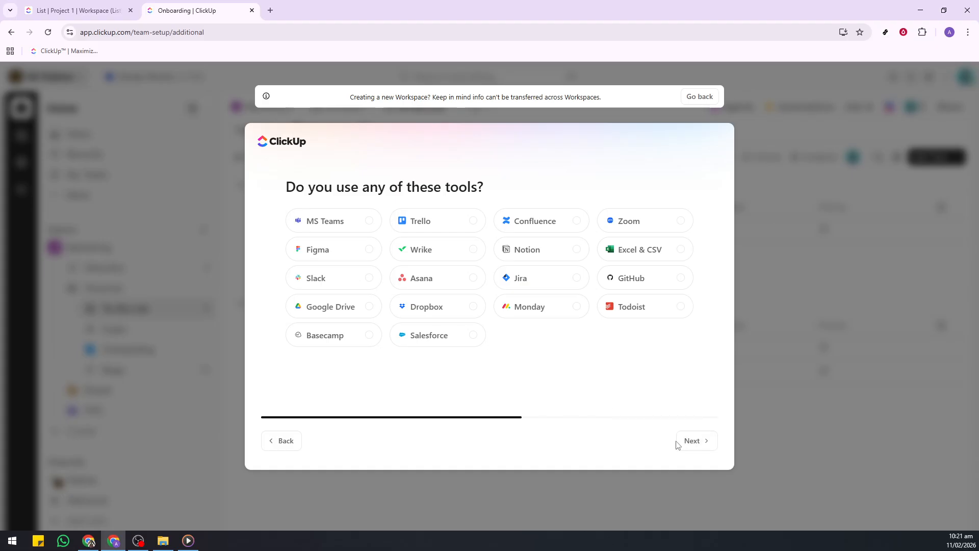
{"action": "left_click", "coordinate": [691, 441]}
{"action": "left_click", "coordinate": [692, 443]}
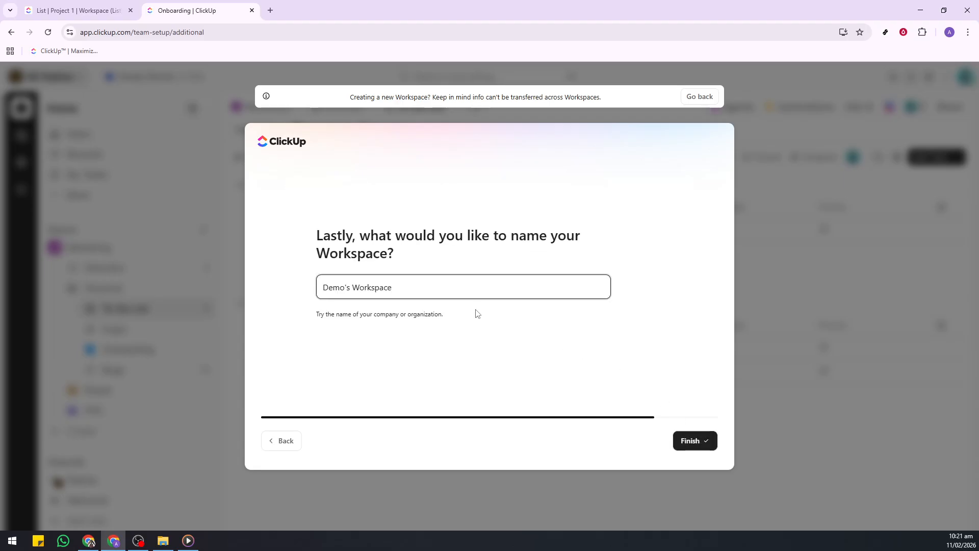
Name the workspace "New Demo's Workspace" and finish the setup.
{"action": "key", "text": "ctrl+a"}
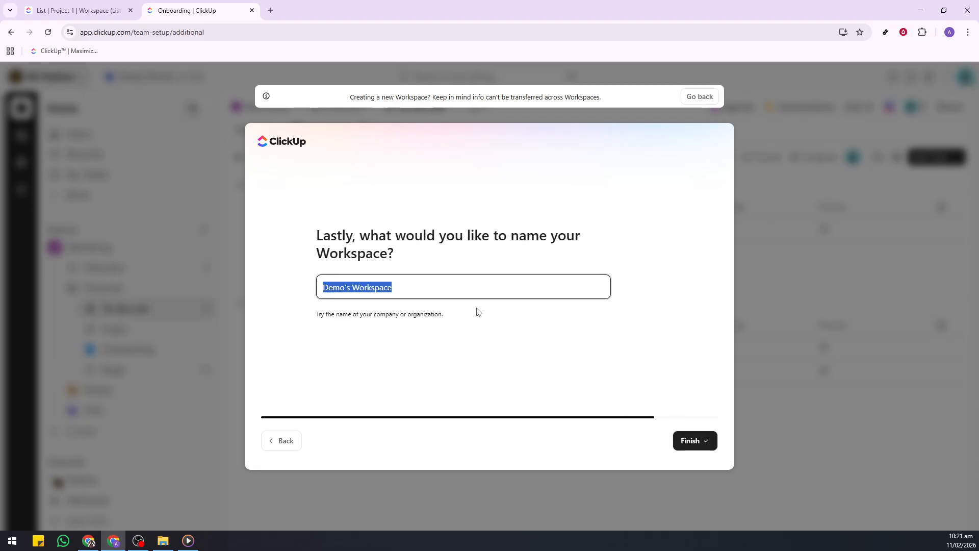
{"action": "left_click", "coordinate": [418, 293]}
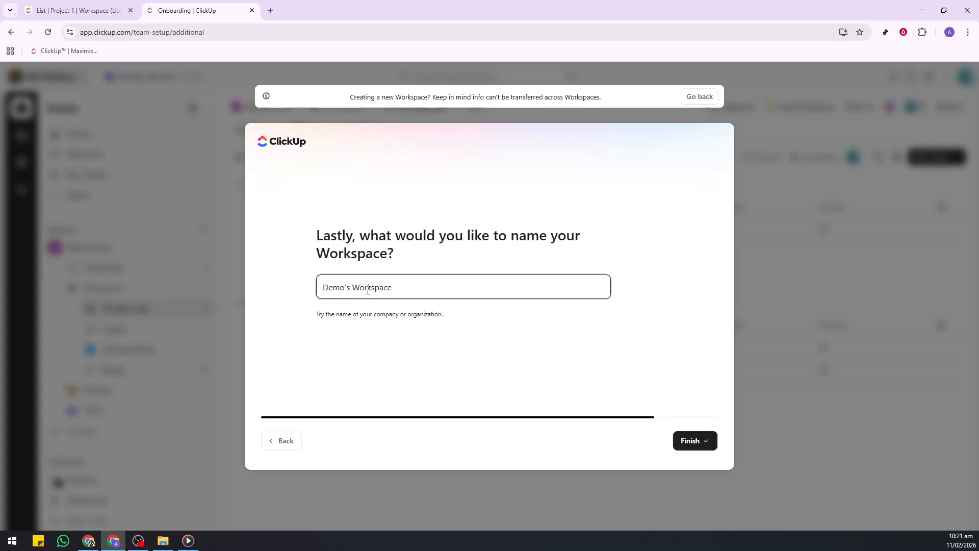
{"action": "type", "text": "New"}
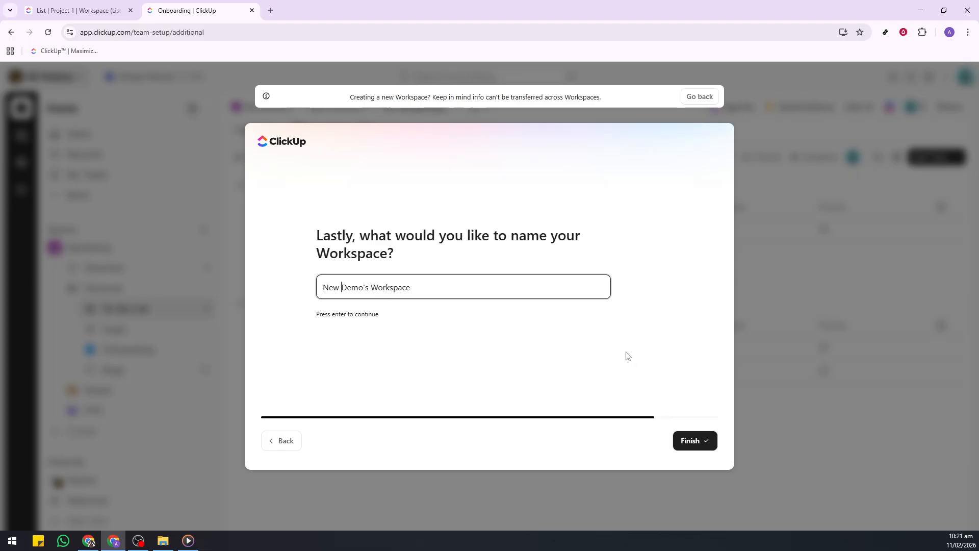
{"action": "left_click", "coordinate": [694, 440]}
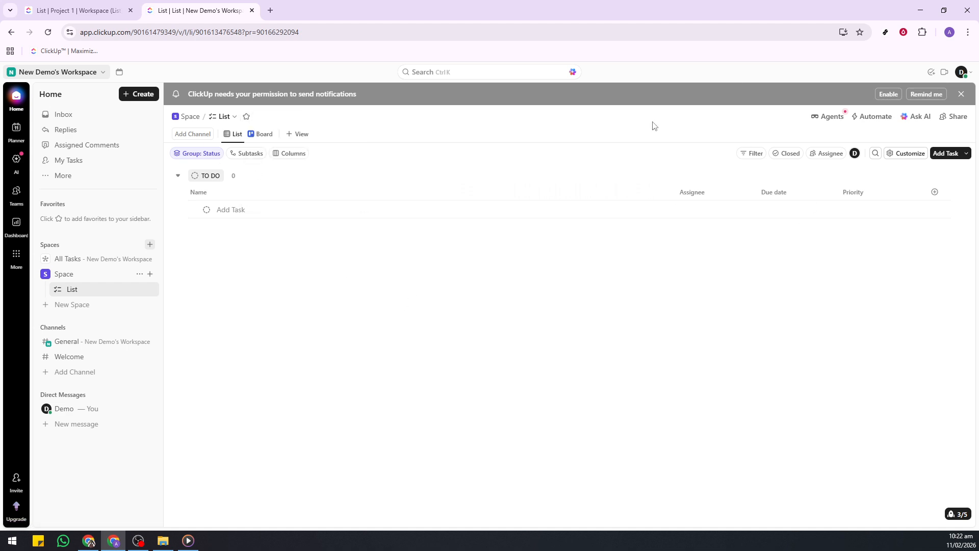
Look through the Planner, AI, Teams and Dashboards areas and the App Center, and return to Home.
{"action": "left_click", "coordinate": [16, 130]}
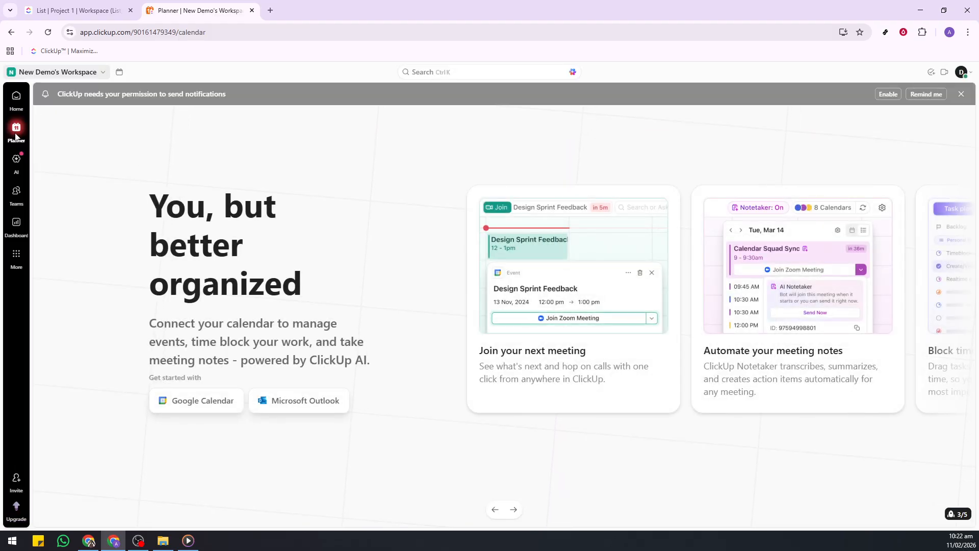
{"action": "left_click", "coordinate": [19, 166]}
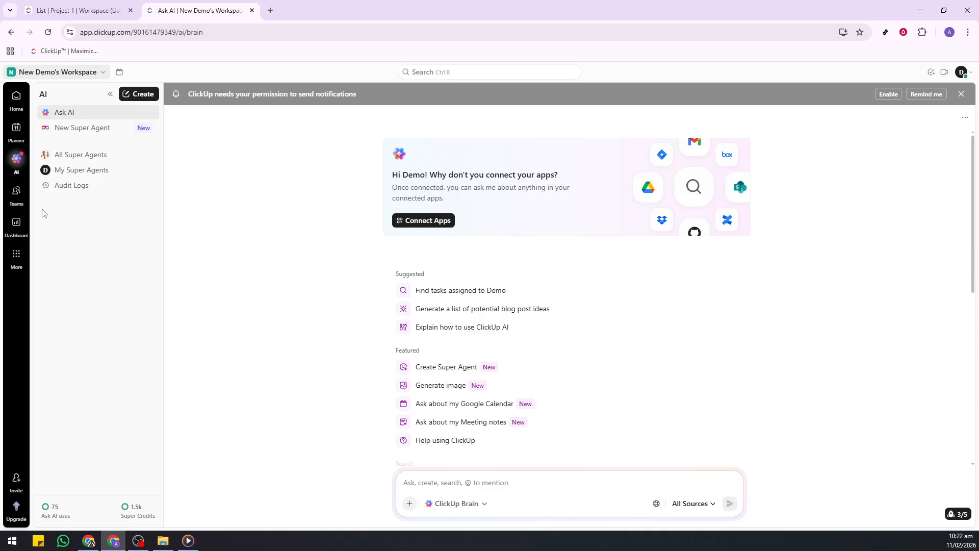
{"action": "left_click", "coordinate": [19, 208]}
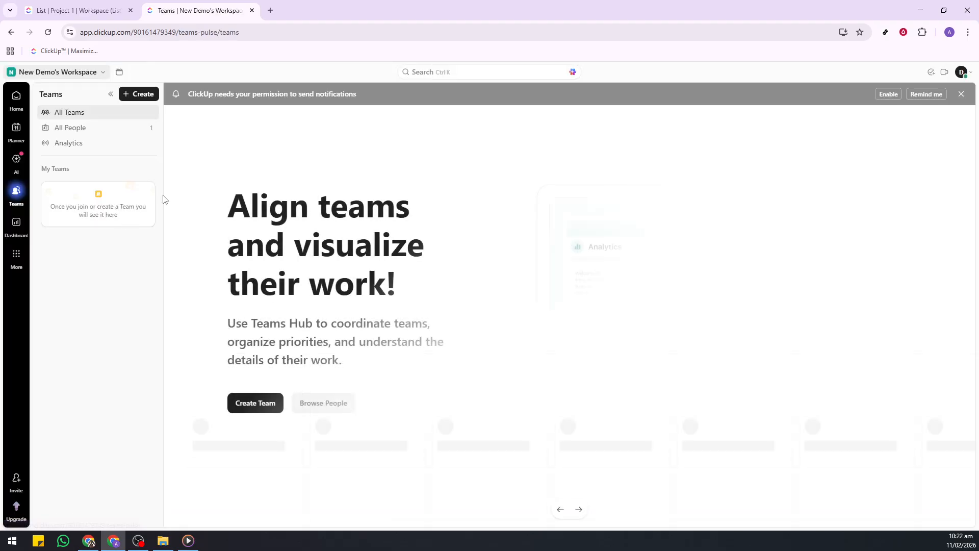
{"action": "left_click", "coordinate": [16, 225]}
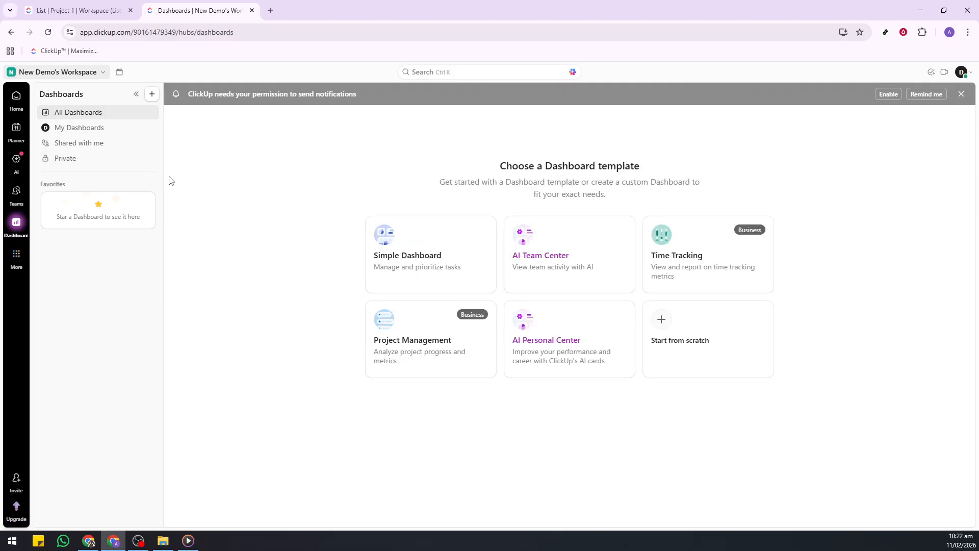
{"action": "left_click", "coordinate": [17, 255]}
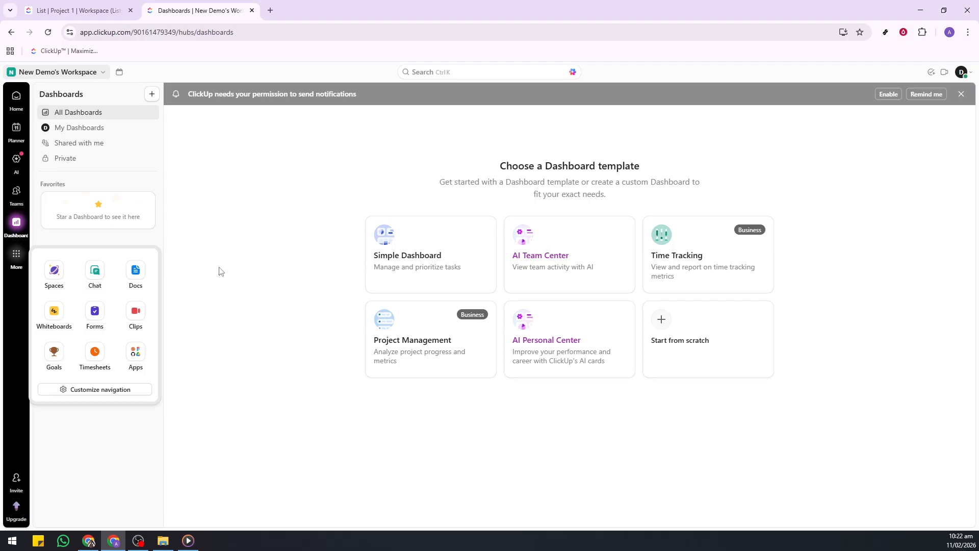
{"action": "left_click", "coordinate": [135, 355]}
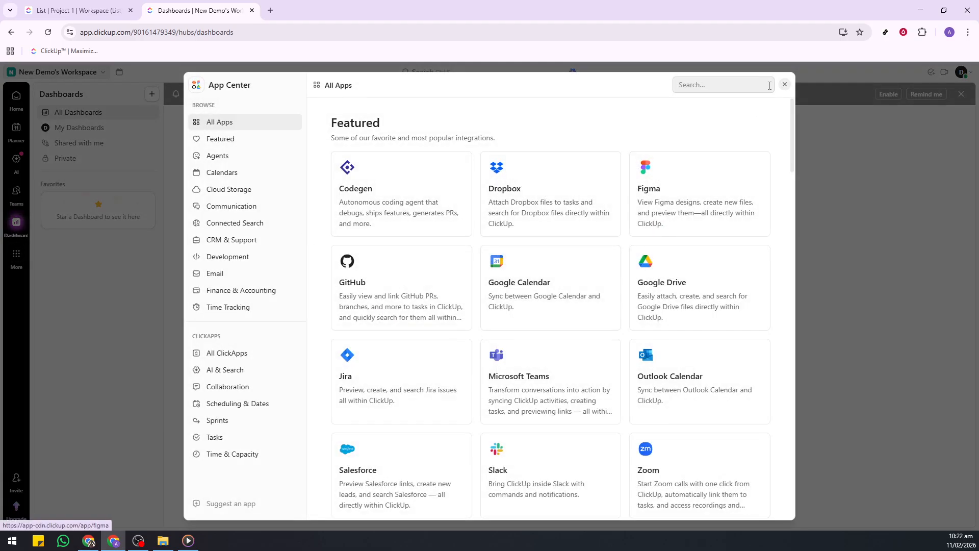
{"action": "left_click", "coordinate": [784, 86]}
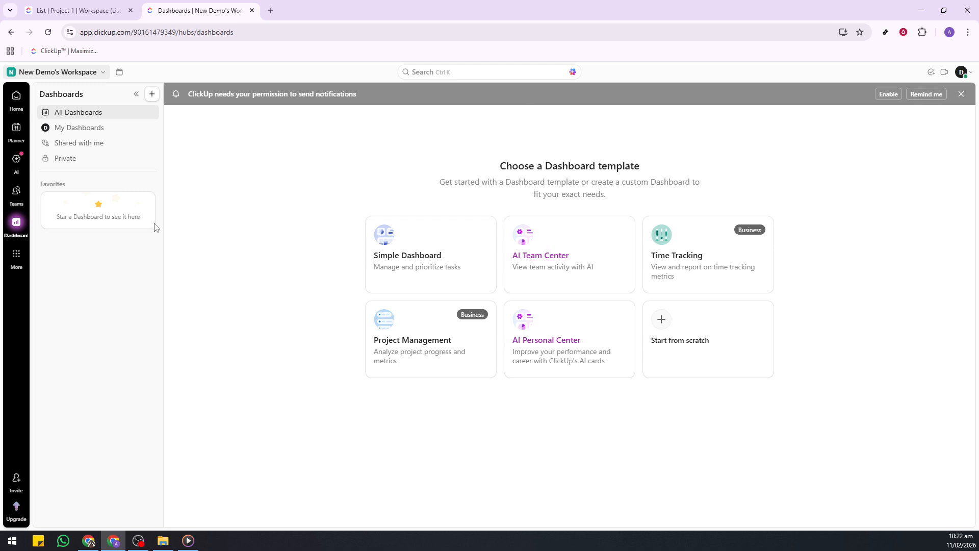
{"action": "left_click", "coordinate": [18, 103]}
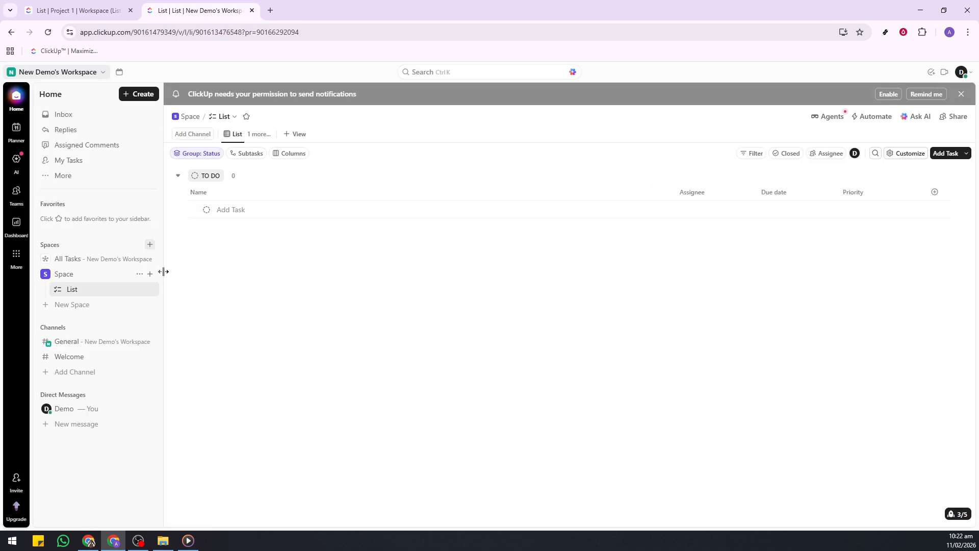
Create a new Space named "Personal" with the Starter workflow and its default settings.
{"action": "left_click", "coordinate": [84, 306]}
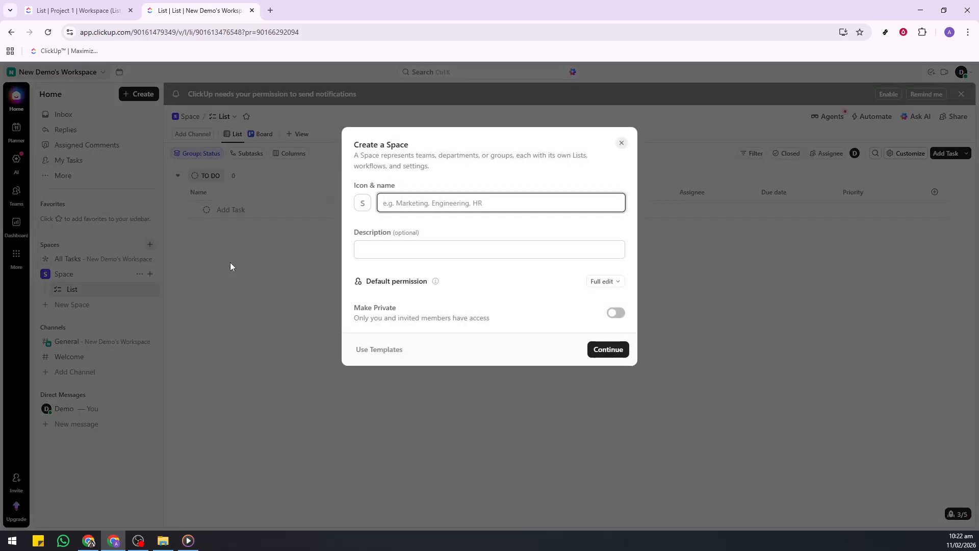
{"action": "type", "text": "Personal"}
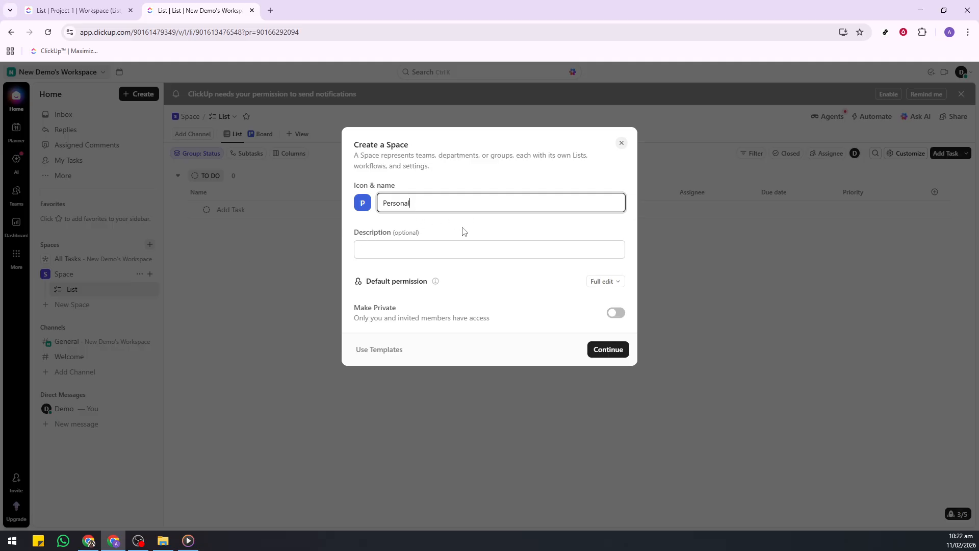
{"action": "left_click", "coordinate": [610, 350]}
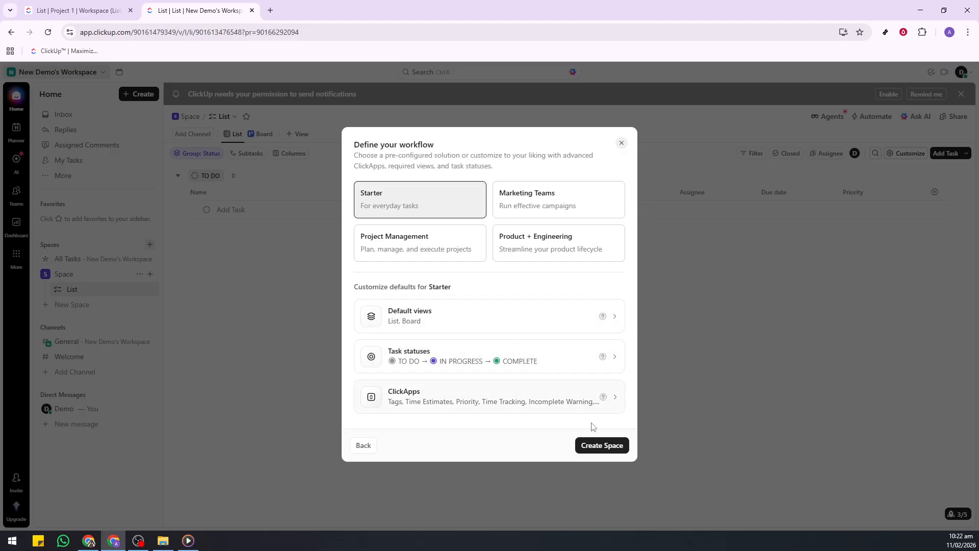
{"action": "left_click", "coordinate": [605, 446]}
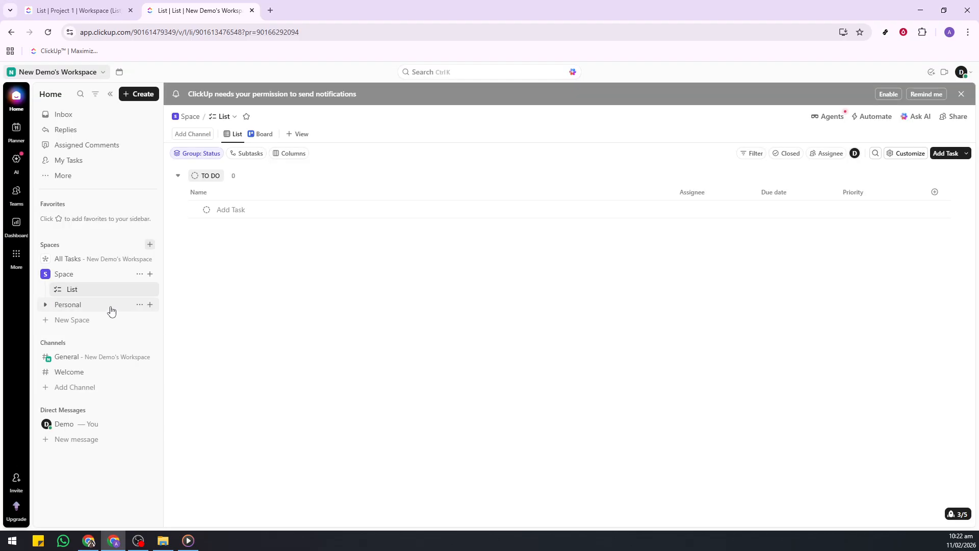
Create a folder named "Personal Bugdet" inside the Personal space.
{"action": "left_click", "coordinate": [107, 306]}
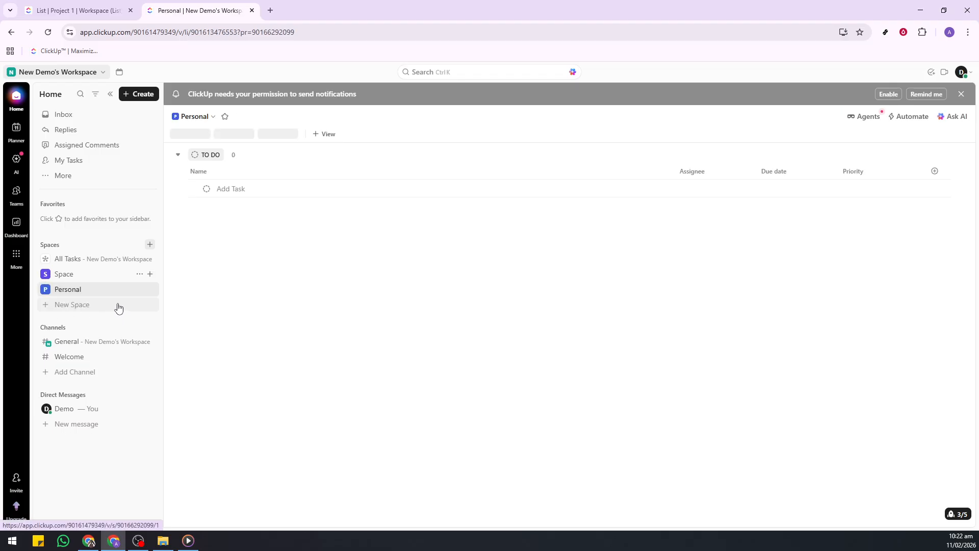
{"action": "left_click", "coordinate": [151, 289]}
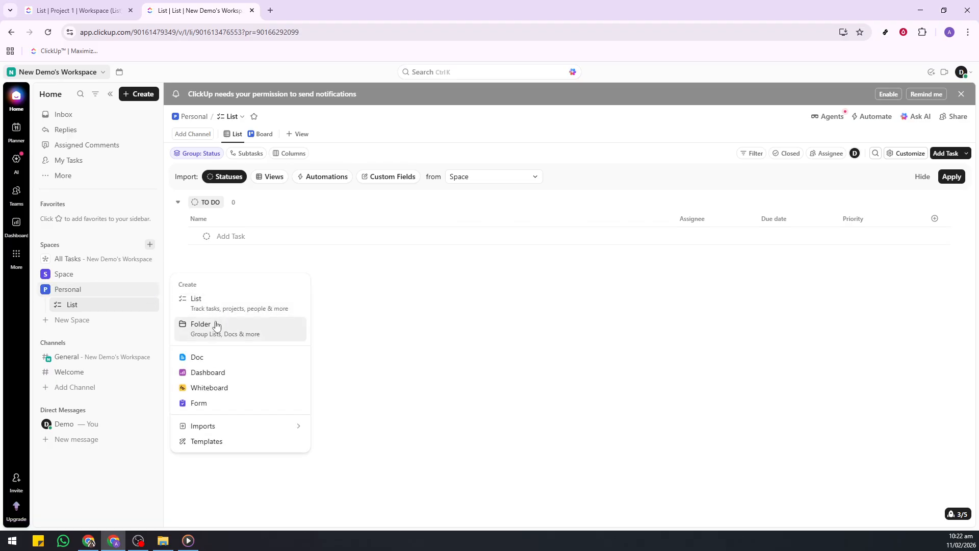
{"action": "left_click", "coordinate": [212, 326]}
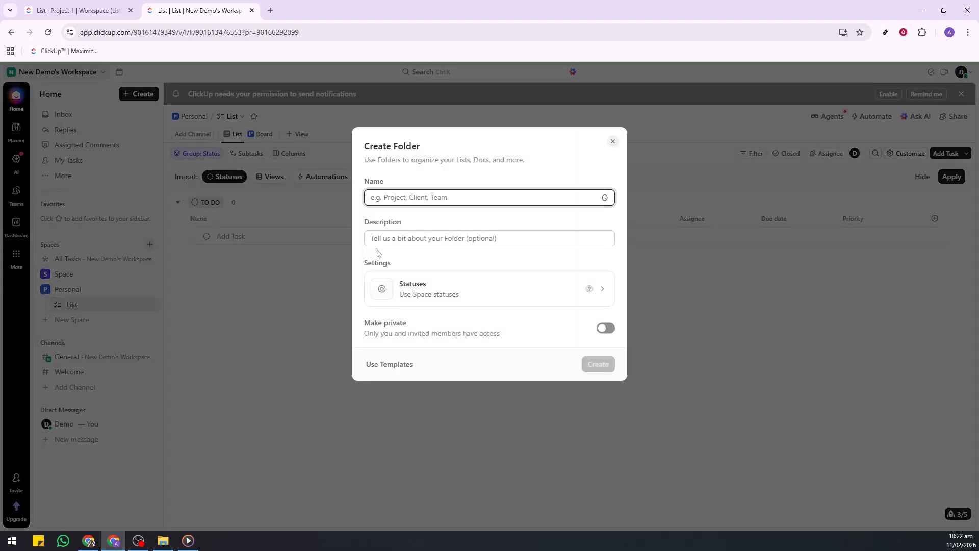
{"action": "type", "text": "Personal Bu"}
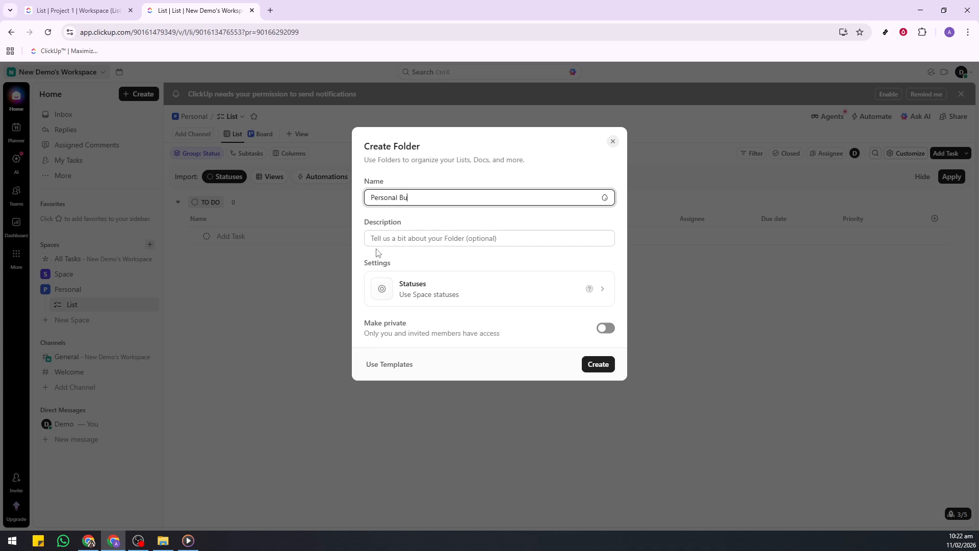
{"action": "type", "text": "gdet"}
{"action": "left_click", "coordinate": [598, 364]}
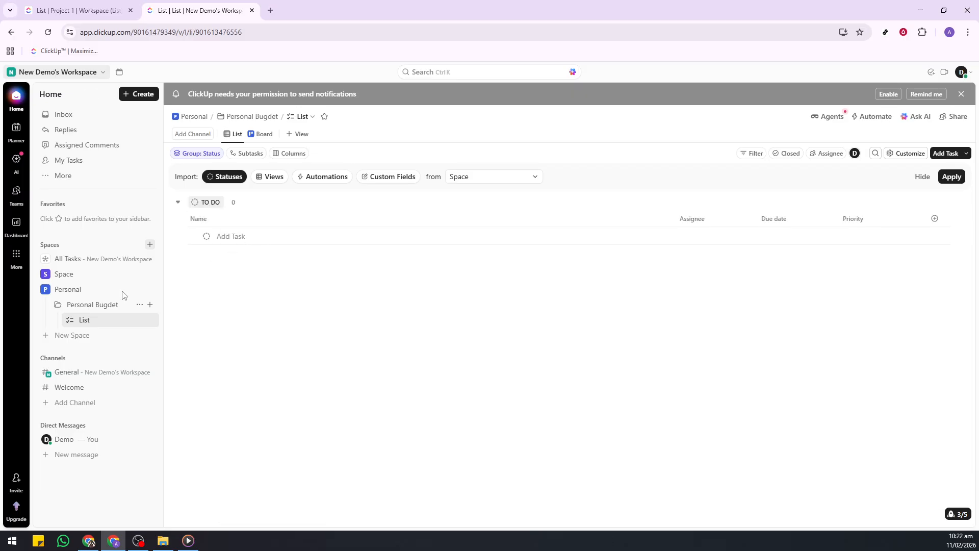
Add the tasks "Rent" and "Bill" to the To Do group of the new folder's list.
{"action": "left_click", "coordinate": [257, 236]}
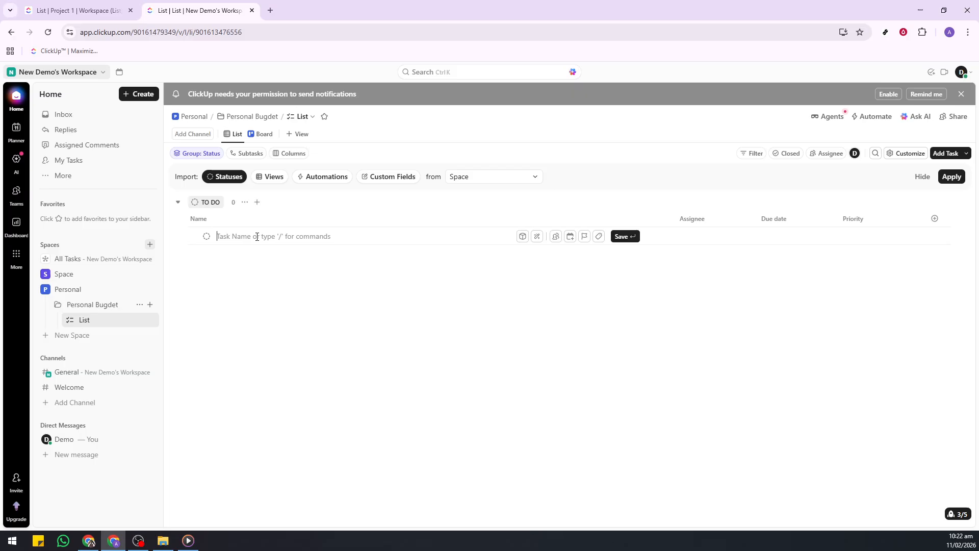
{"action": "type", "text": "Rent"}
{"action": "key", "text": "Return"}
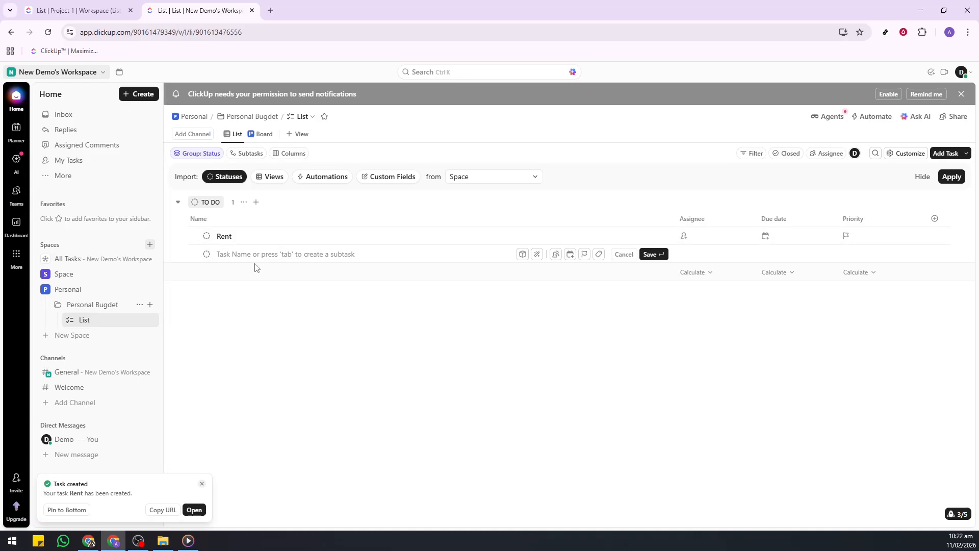
{"action": "type", "text": "Bill"}
{"action": "key", "text": "Return"}
{"action": "type", "text": "V"}
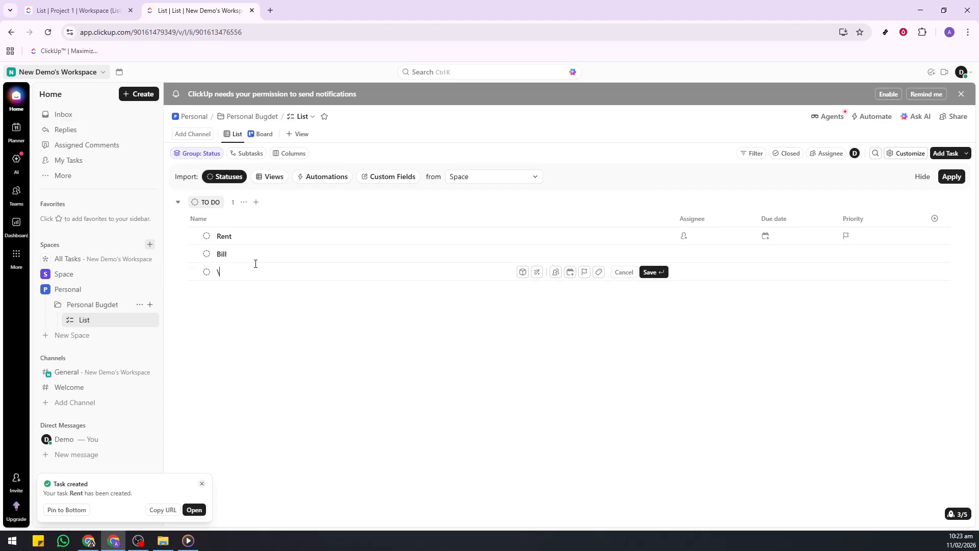
{"action": "key", "text": "BackSpace"}
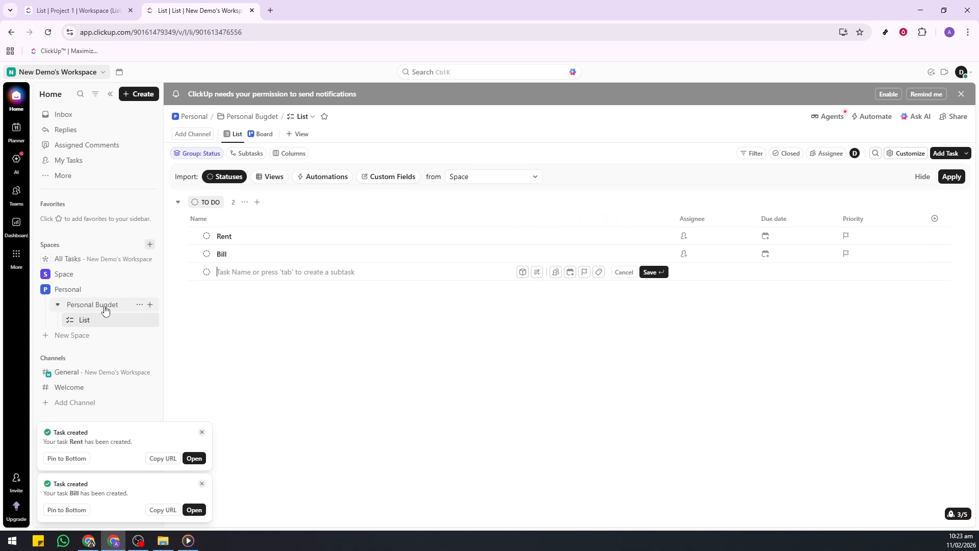
Open the template library for the Personal Bugdet folder and search it for "personal".
{"action": "left_click", "coordinate": [146, 308]}
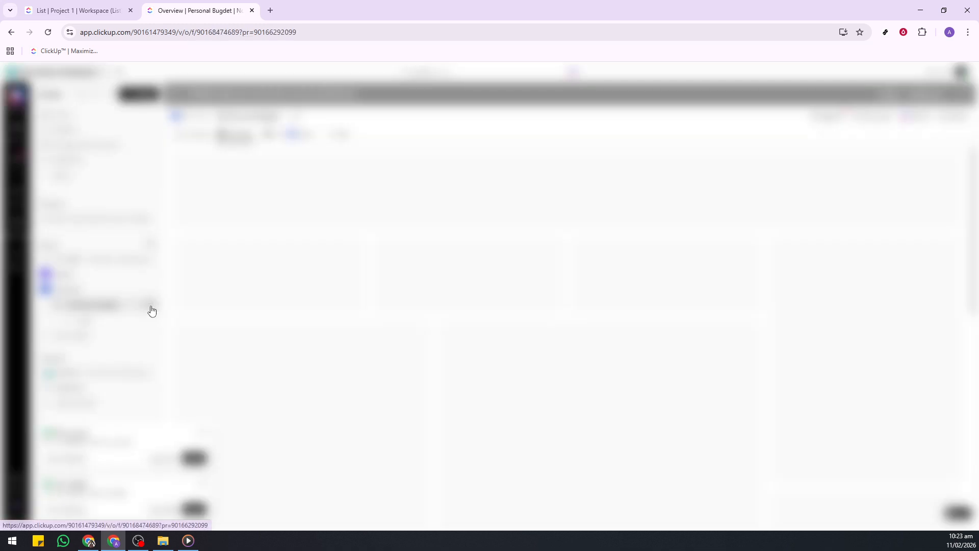
{"action": "left_click", "coordinate": [149, 305]}
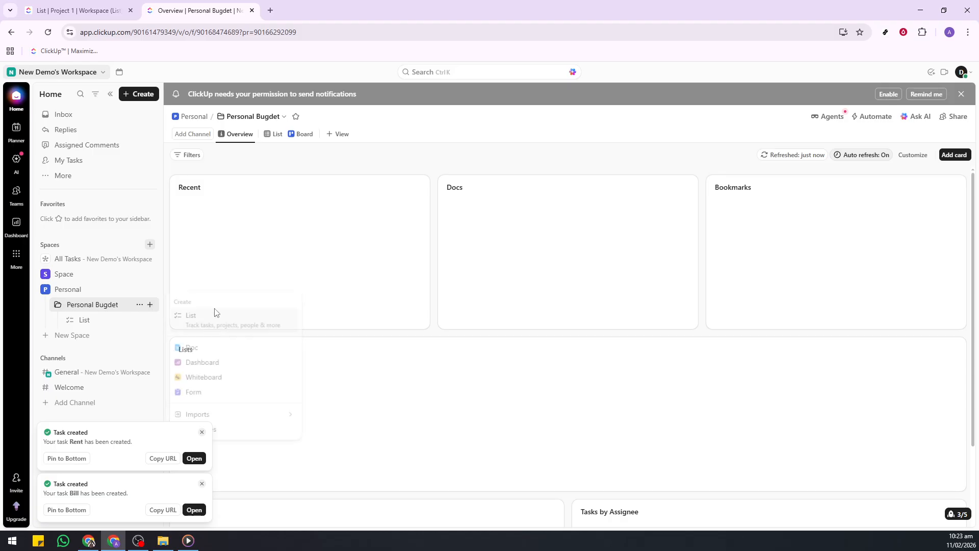
{"action": "left_click", "coordinate": [237, 434]}
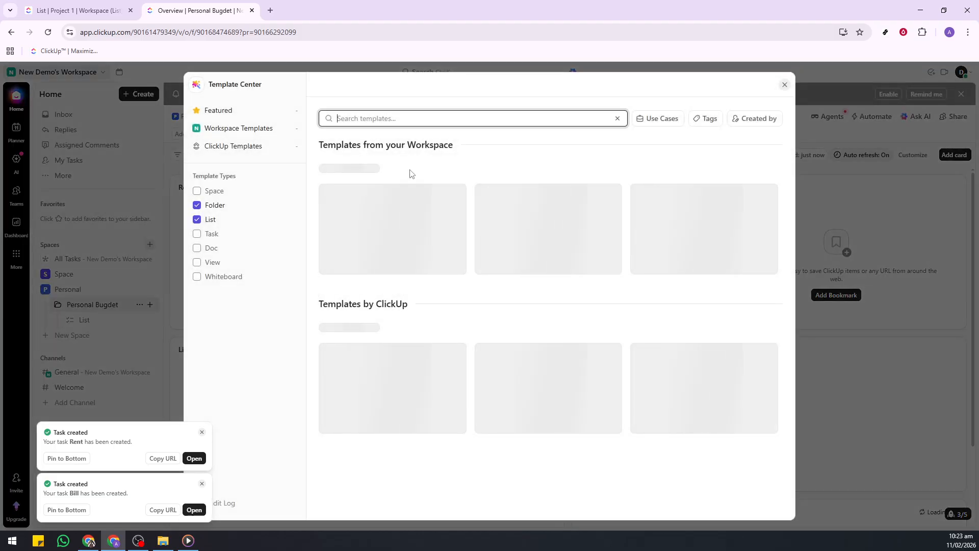
{"action": "type", "text": "perso"}
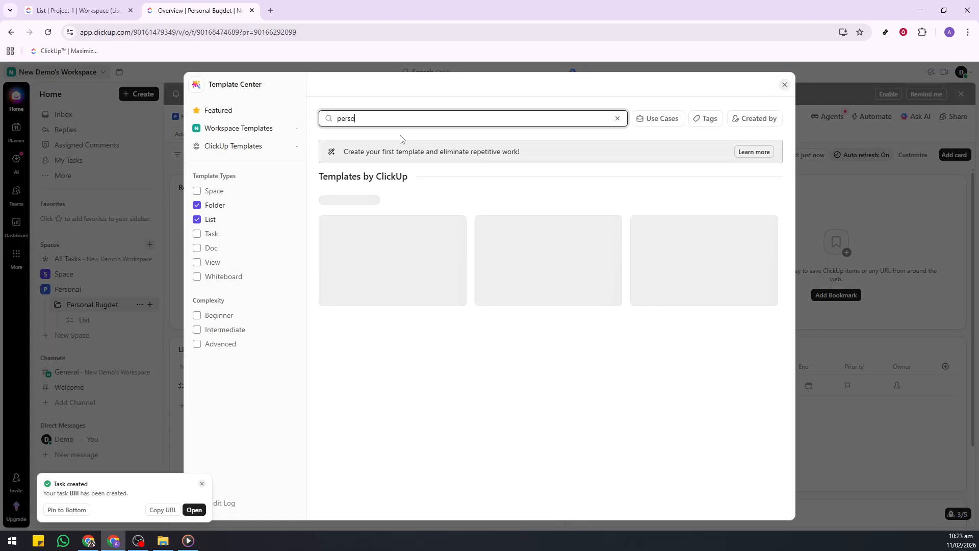
{"action": "type", "text": "nal"}
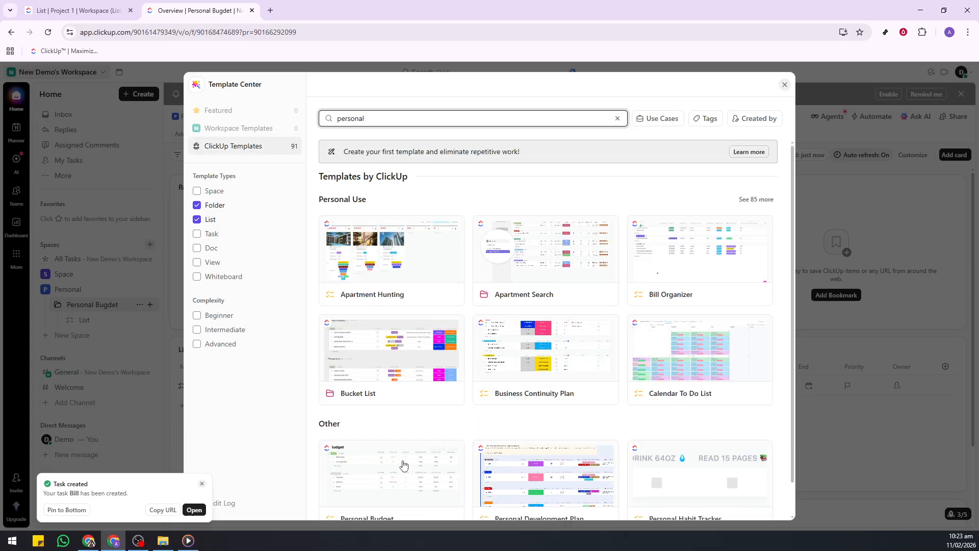
Add the Personal Budget template to the Personal Bugdet folder as a new list.
{"action": "scroll", "coordinate": [408, 472], "scroll_direction": "down", "scroll_amount": 1}
{"action": "left_click", "coordinate": [387, 461]}
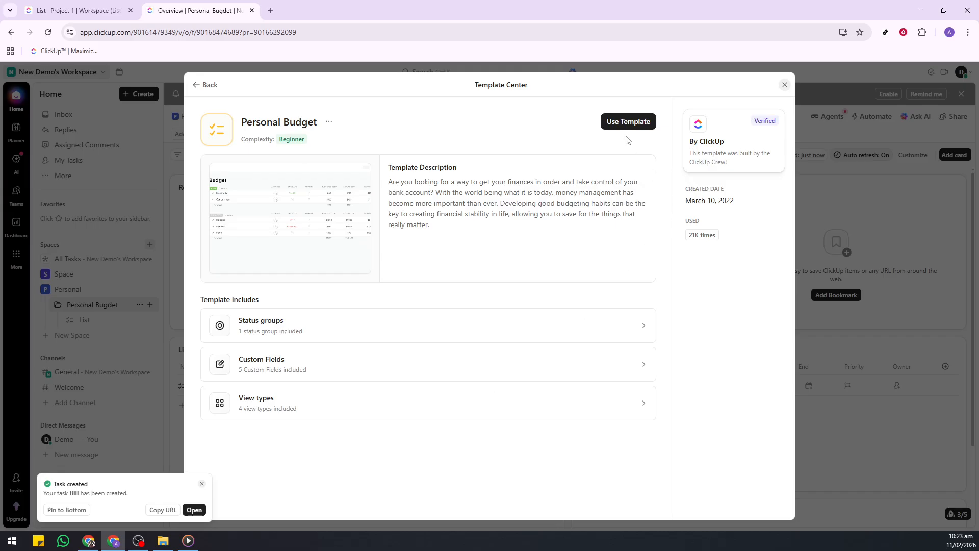
{"action": "left_click", "coordinate": [628, 122]}
{"action": "left_click", "coordinate": [755, 505]}
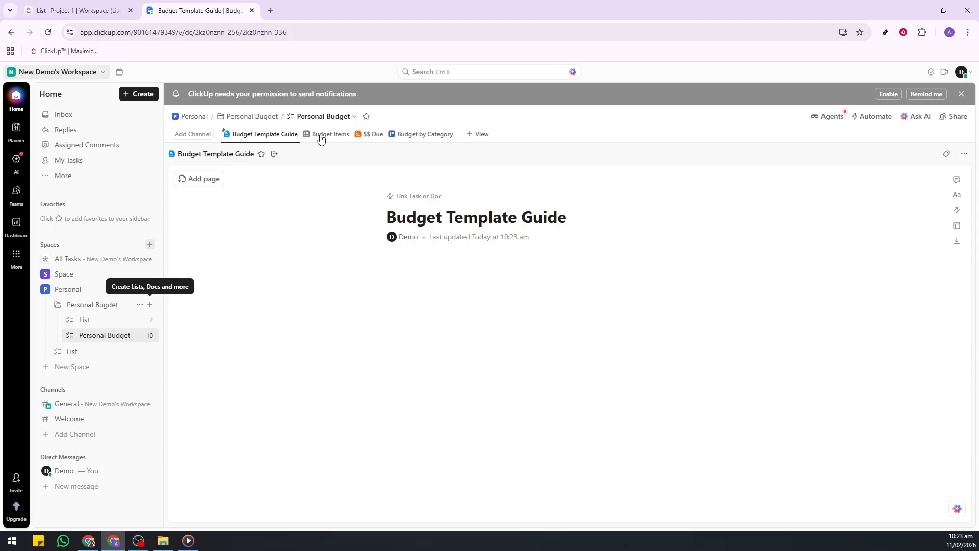
Open the Budget Items view of the Personal Budget list and look over the Paid and Budgeted groups.
{"action": "left_click", "coordinate": [320, 135]}
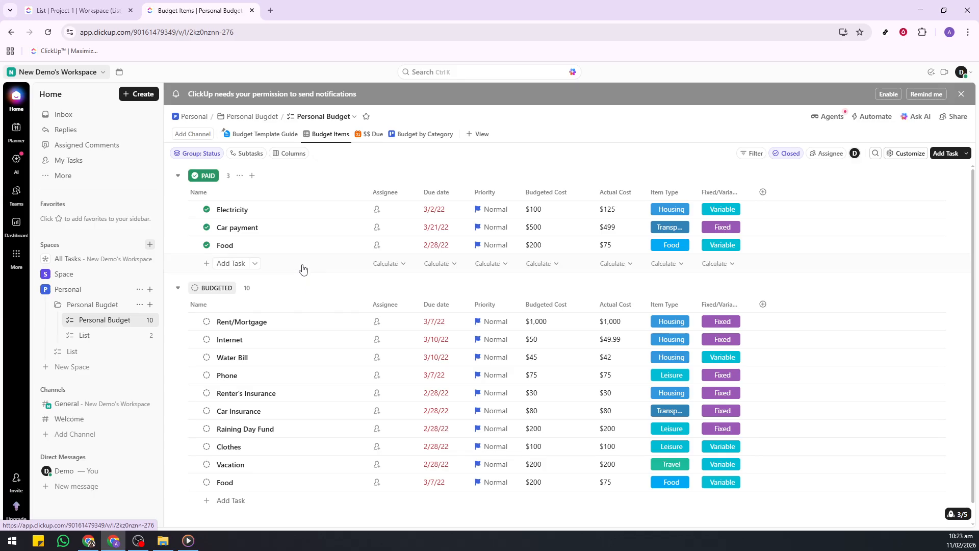
{"action": "left_click", "coordinate": [232, 263]}
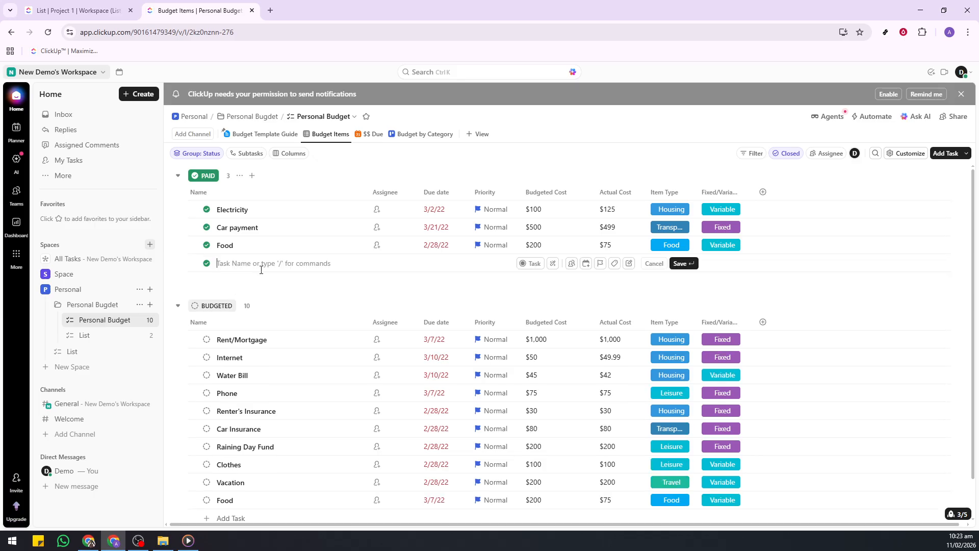
{"action": "left_click", "coordinate": [308, 287]}
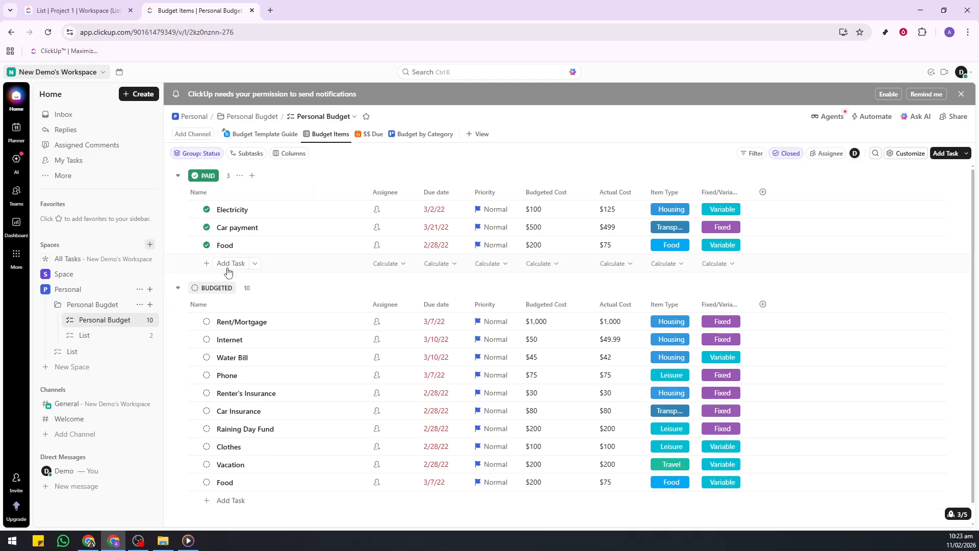
{"action": "scroll", "coordinate": [313, 399], "scroll_direction": "down", "scroll_amount": 1}
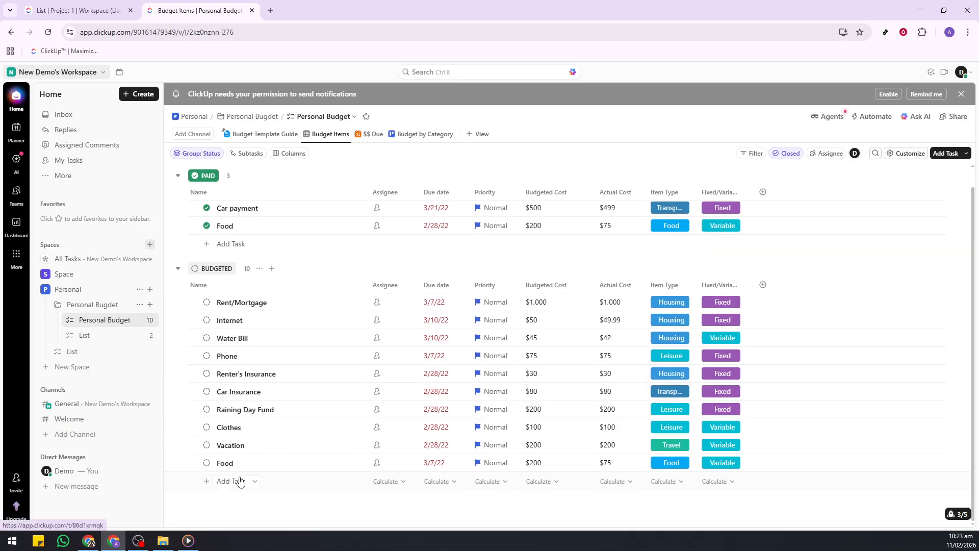
{"action": "scroll", "coordinate": [426, 256], "scroll_direction": "up", "scroll_amount": 1}
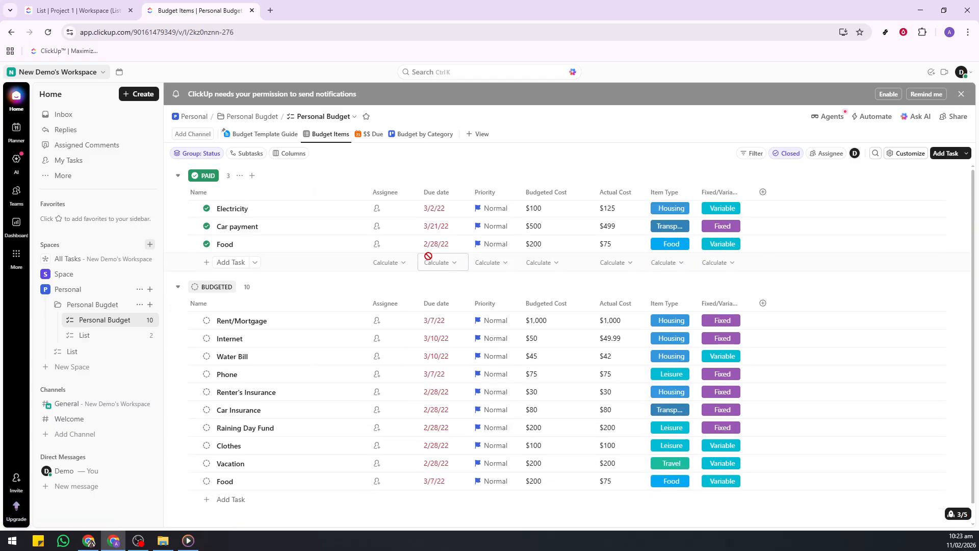
Set the Electricity task's priority to Urgent and mark the Water Bill and Rent/Mortgage tasks as Paid.
{"action": "left_click", "coordinate": [496, 210]}
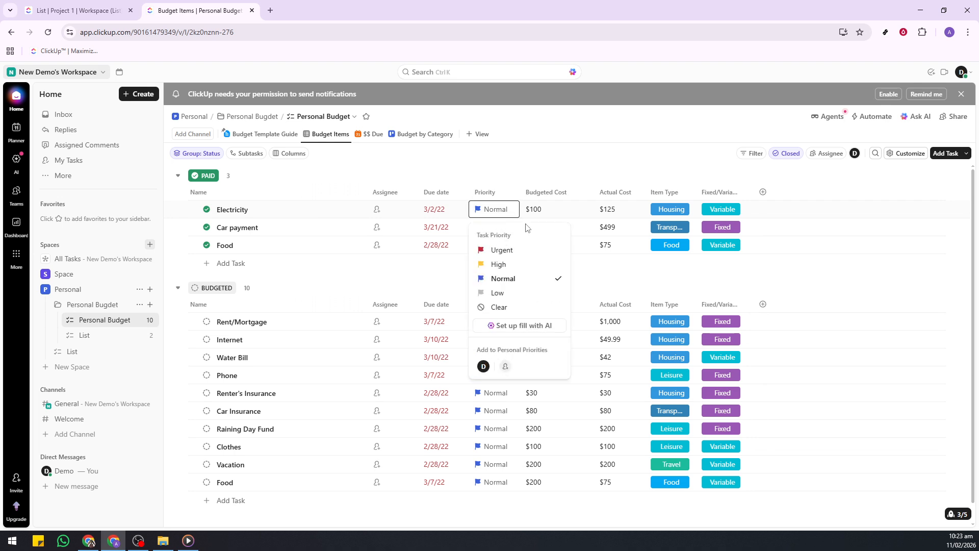
{"action": "left_click", "coordinate": [502, 251]}
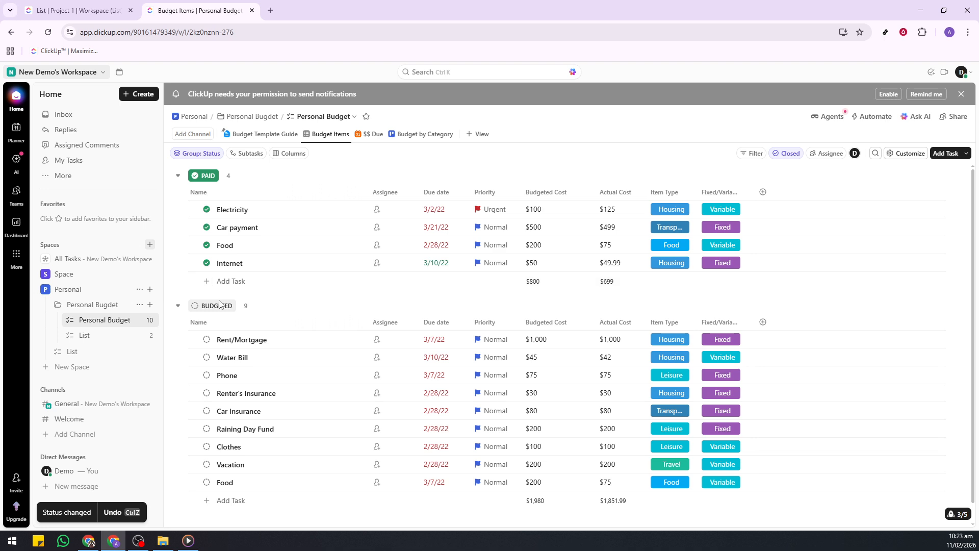
{"action": "left_click", "coordinate": [206, 358]}
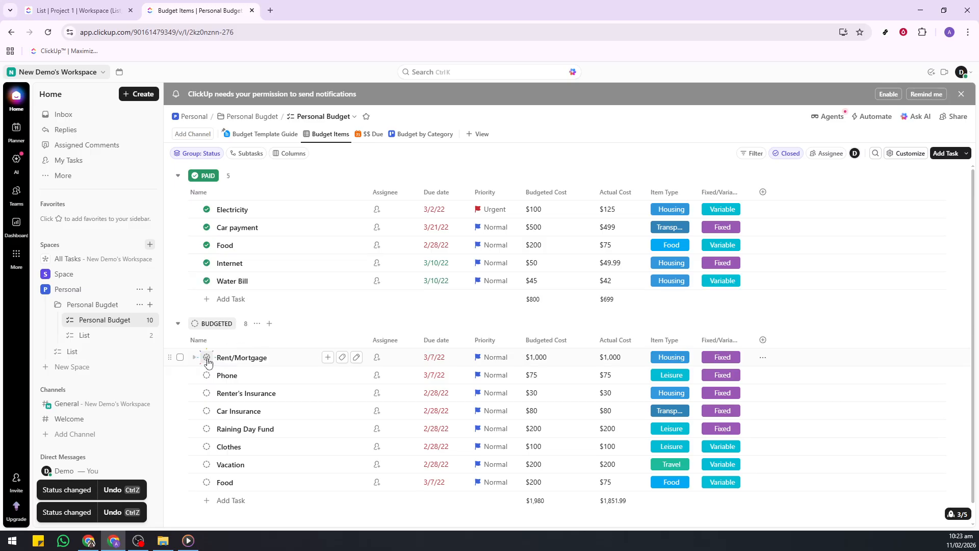
{"action": "left_click", "coordinate": [207, 357]}
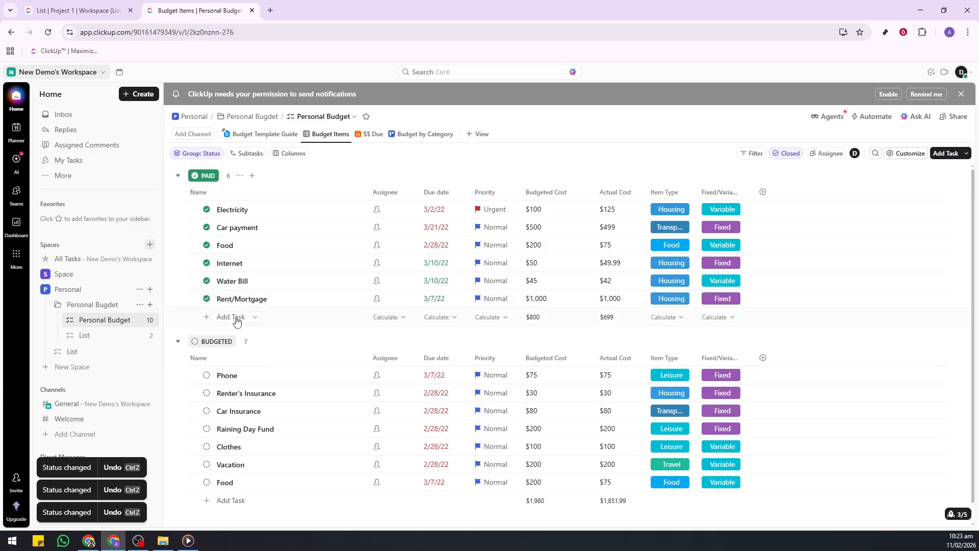